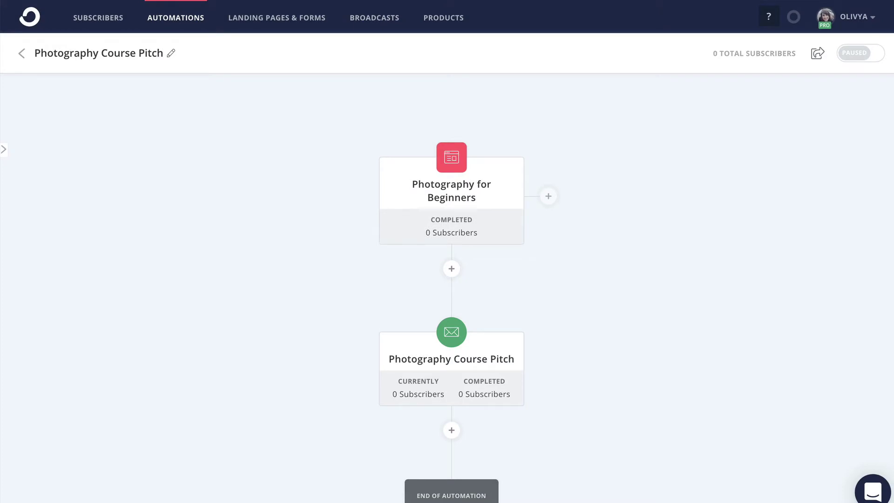
Add a 'Tag is added' event for Purchased Photography Course below the pitch sequence.
scroll(618, 319, down, 3)
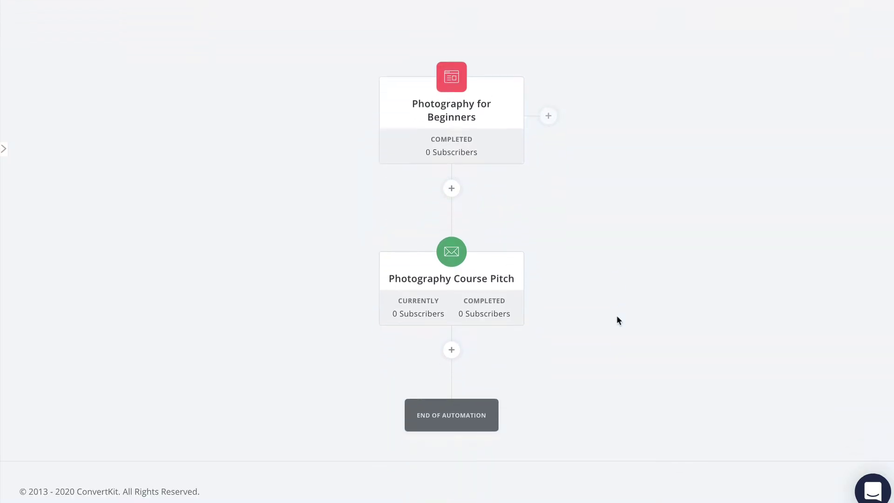
click(451, 352)
click(387, 403)
scroll(646, 338, down, 3)
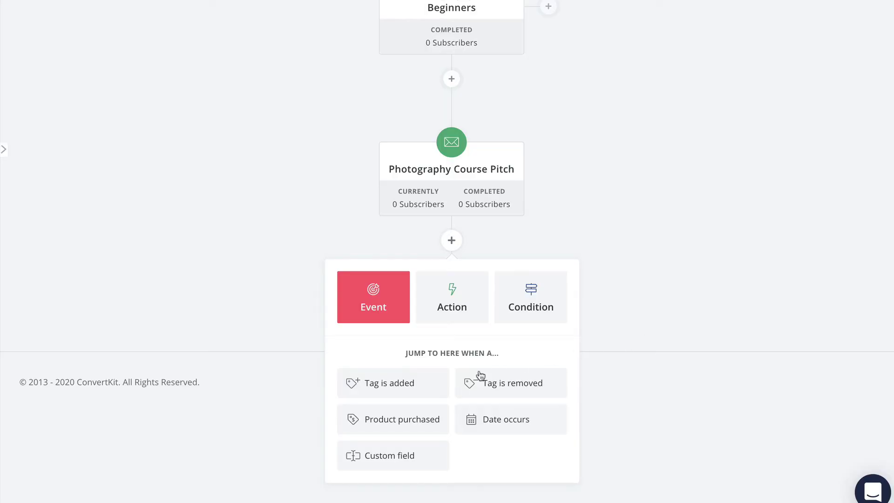
click(428, 384)
click(419, 382)
text(photo)
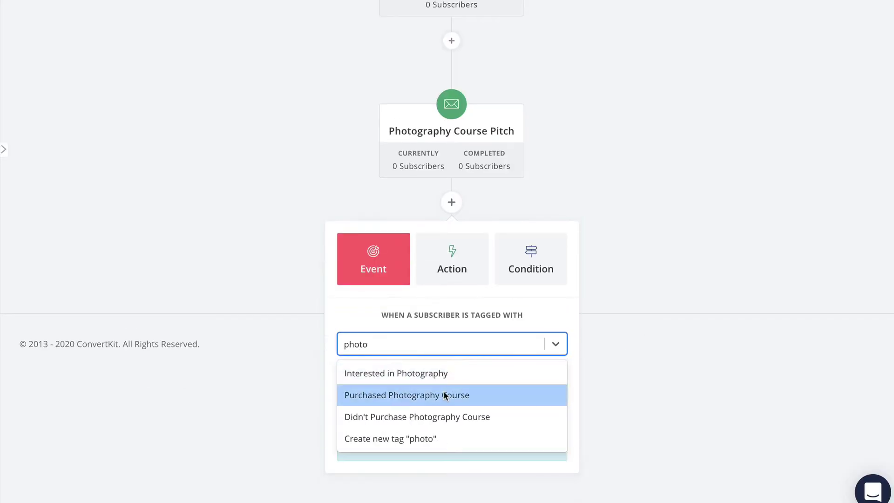
click(443, 393)
click(367, 376)
scroll(272, 357, up, 2)
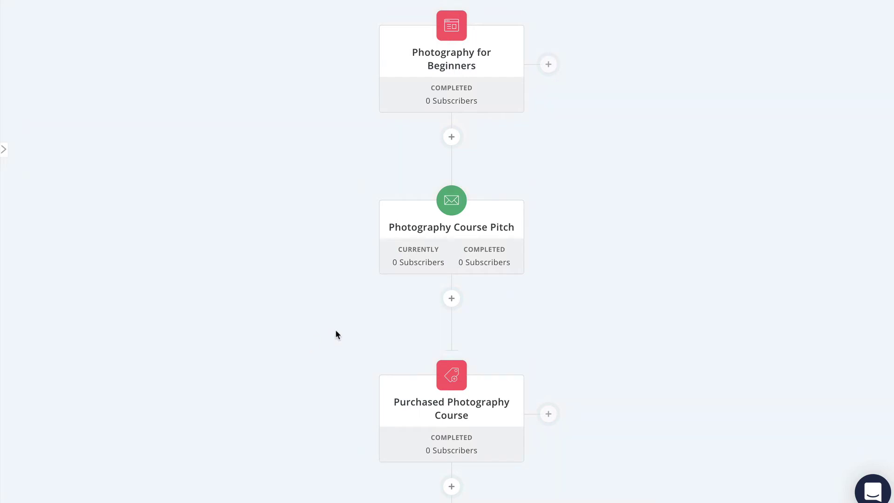
Insert a 3-day delay action below the Photography Course Pitch sequence.
click(451, 298)
scroll(284, 281, down, 3)
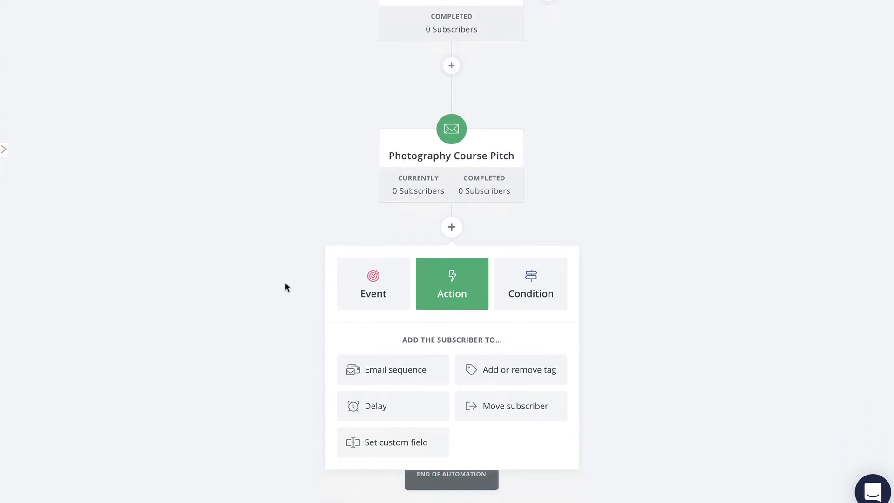
click(382, 370)
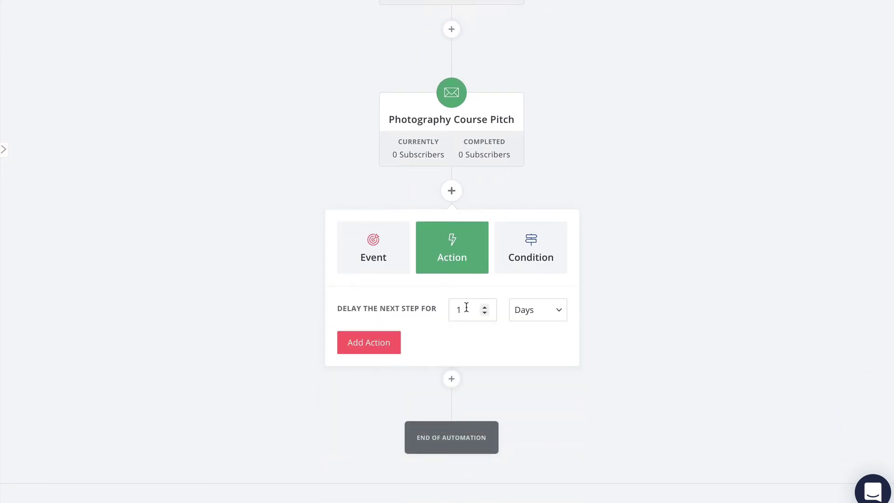
drag(467, 309, 448, 308)
text(3)
click(389, 343)
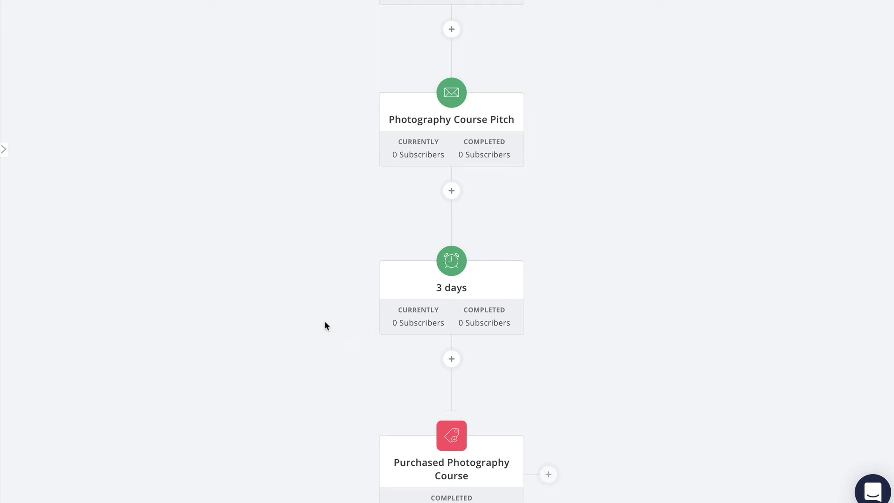
Add an action that tags subscribers 'Didn't Purchase Photography Course' after the 3-day delay.
click(452, 359)
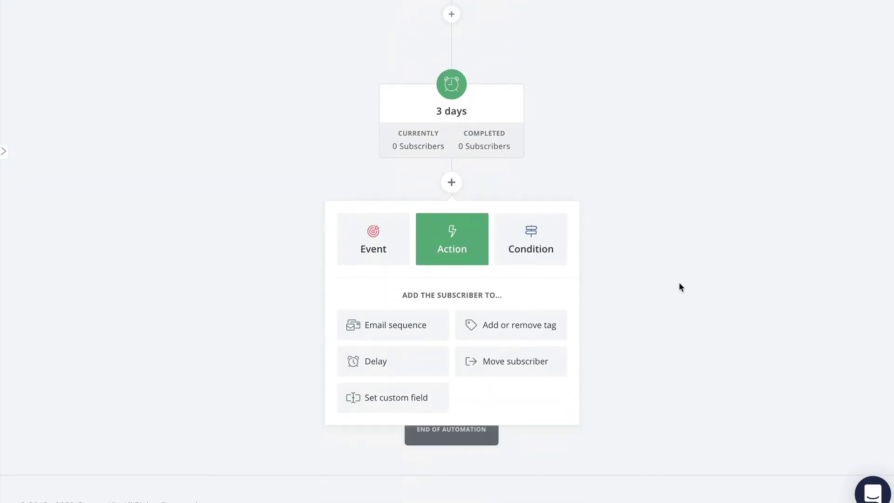
click(512, 325)
click(493, 351)
text(Didn't)
click(457, 370)
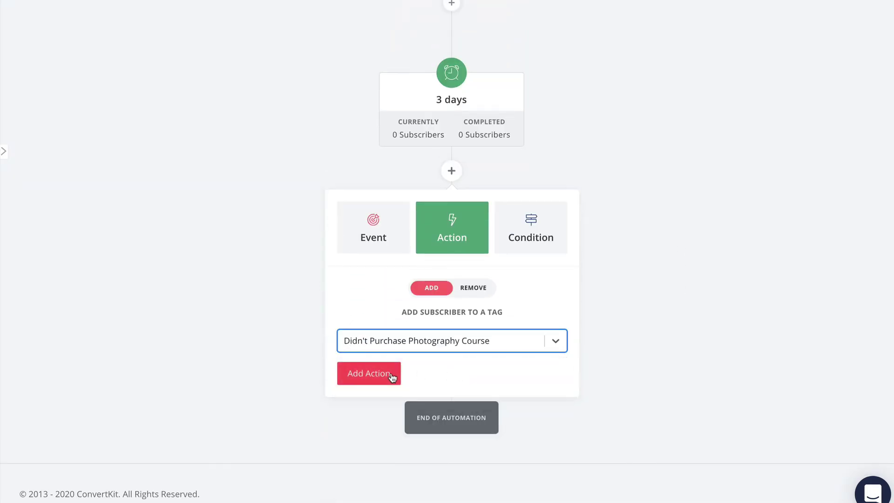
click(392, 378)
scroll(565, 308, down, 4)
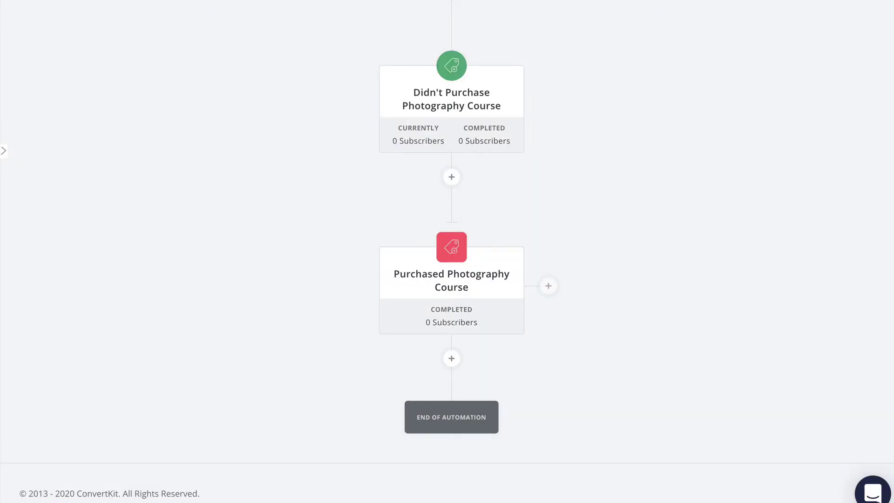
Add a parallel 'Tag is added' event for Didn't Purchase Photography Course beside the purchase event.
click(549, 286)
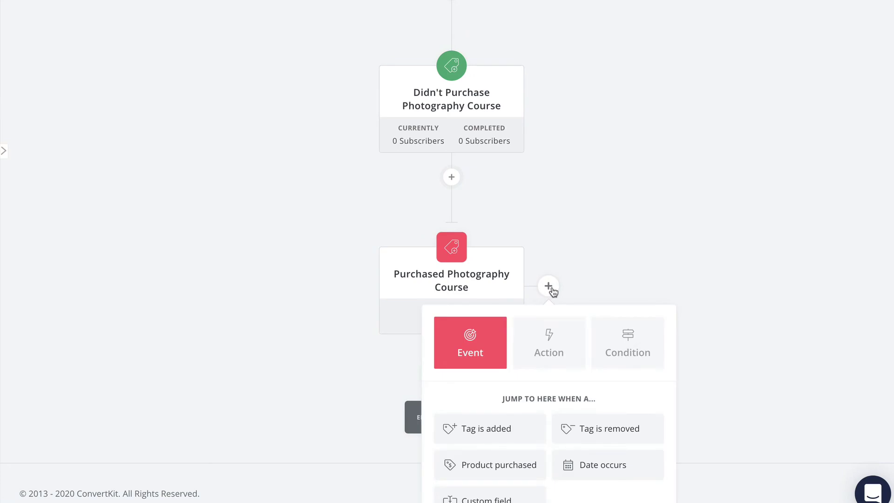
click(467, 426)
click(474, 427)
text(didn)
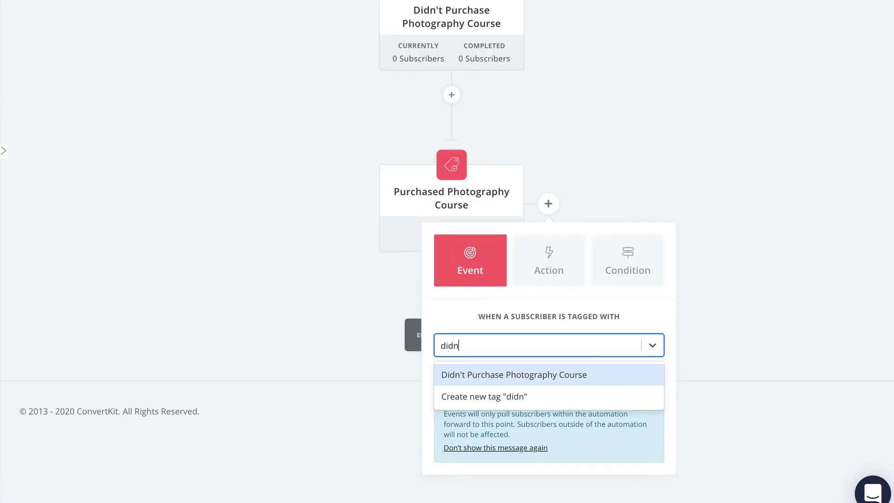
click(524, 374)
click(485, 378)
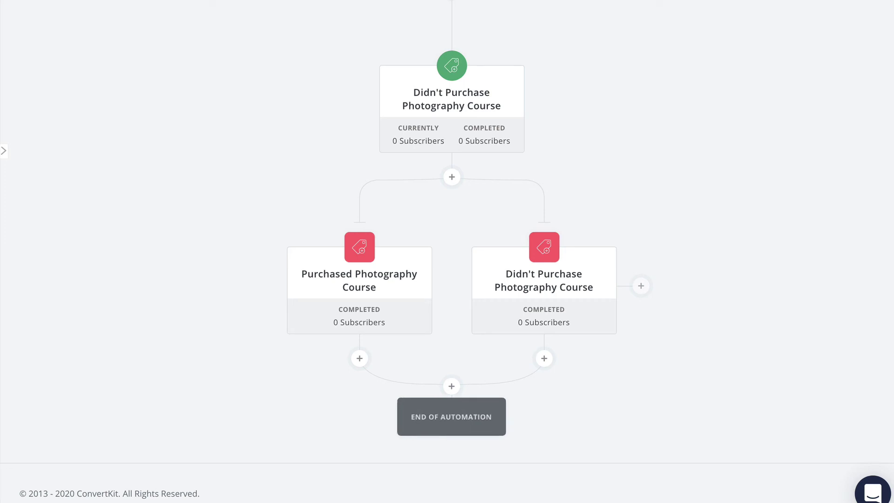
Add the 'Purchased Photography Course: Thank you!' email sequence under the purchase branch.
click(359, 358)
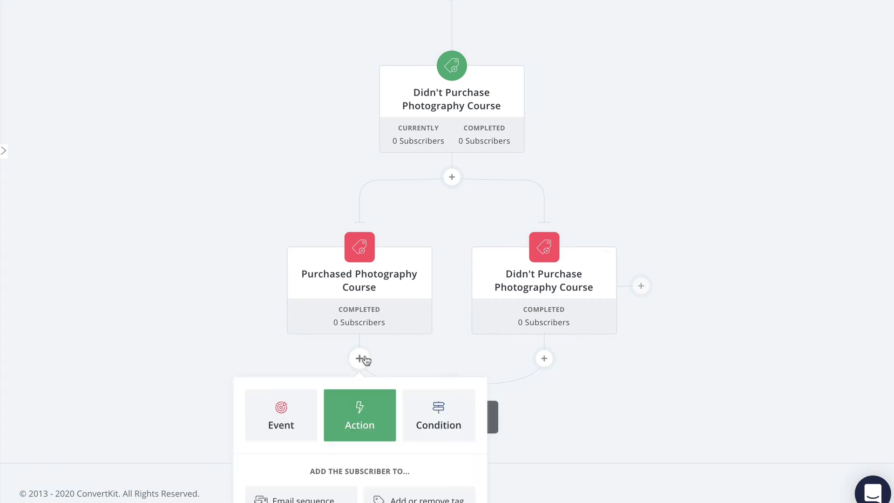
click(279, 496)
text(thank)
click(342, 446)
Add the 'Photography Course Pitch: Follow-up' email sequence under the non-purchase branch.
scroll(381, 457, down, 2)
click(544, 360)
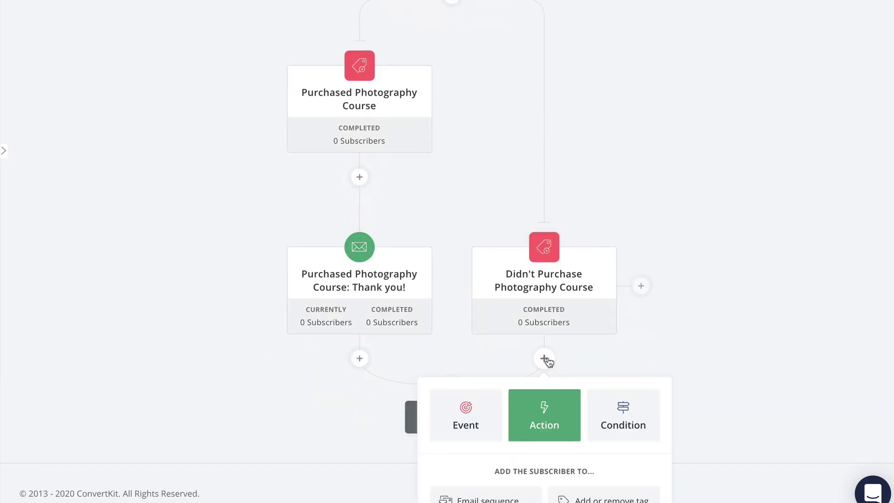
scroll(531, 363, down, 2)
click(473, 405)
text(foll)
click(516, 469)
click(473, 458)
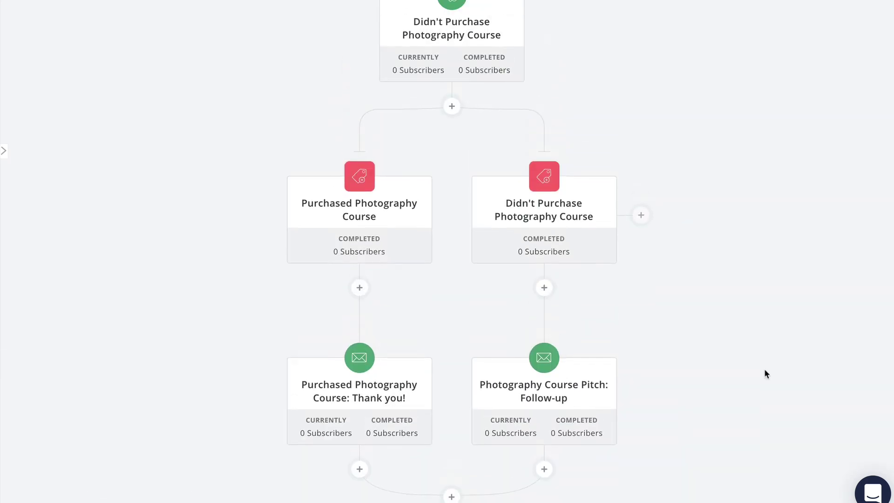
scroll(447, 252, up, 15)
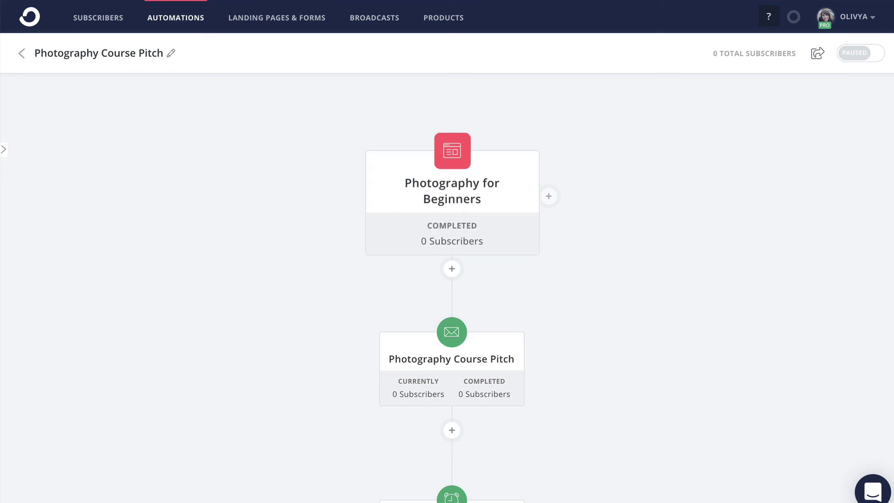
scroll(447, 252, down, 3)
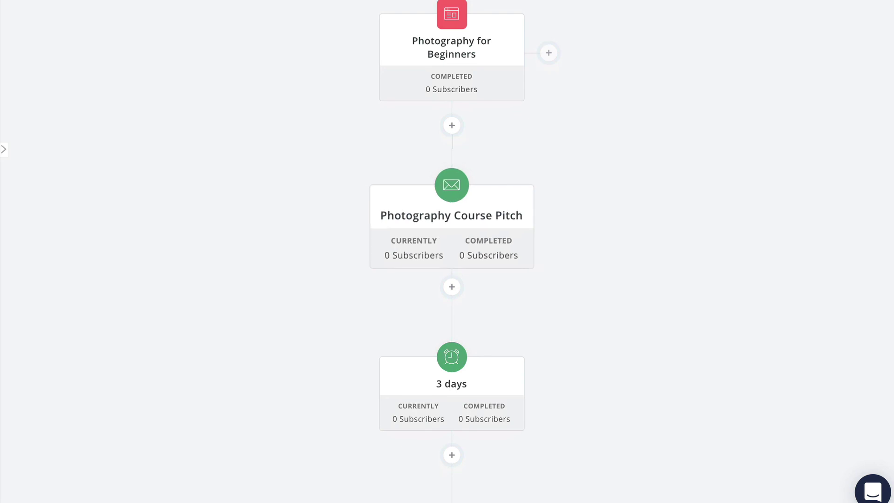
scroll(447, 252, down, 6)
scroll(447, 252, down, 7)
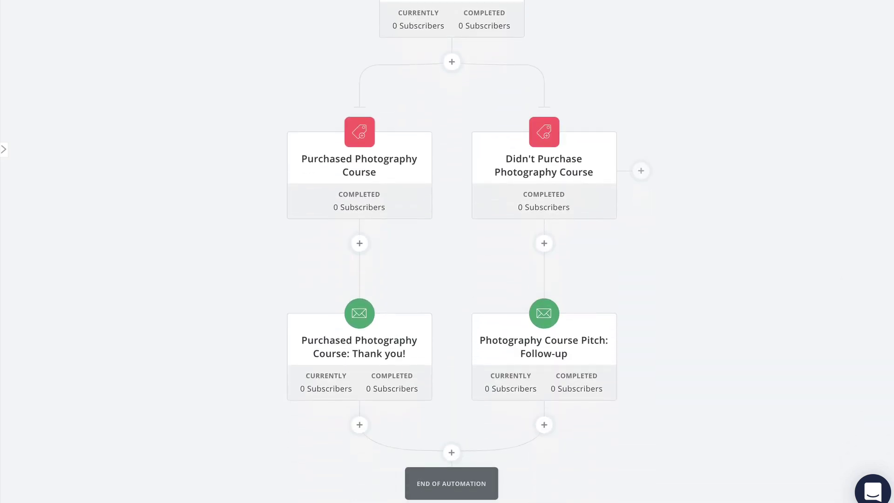